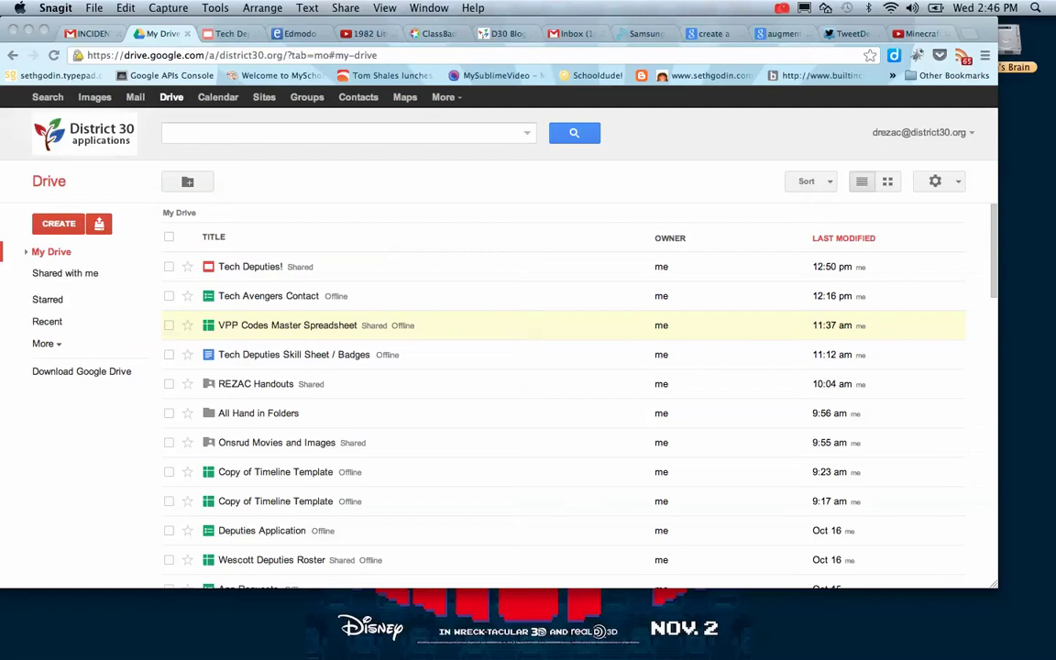
Launch Jing from Spotlight, then switch to the Tech Deputies presentation in Google Slides
key(super+space)
text(snag)
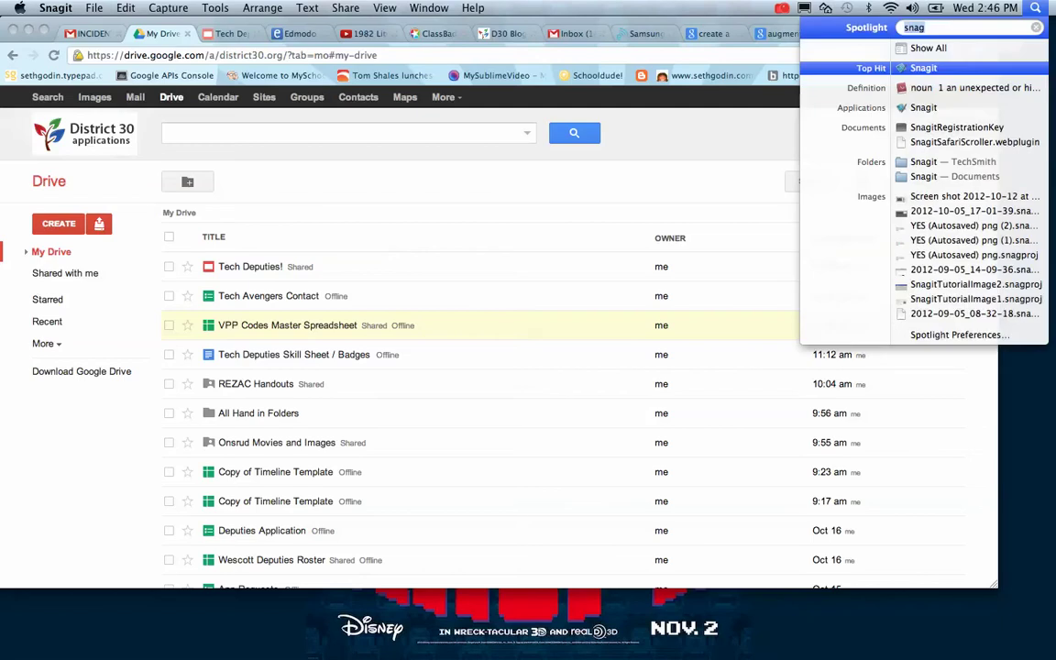
text(jing)
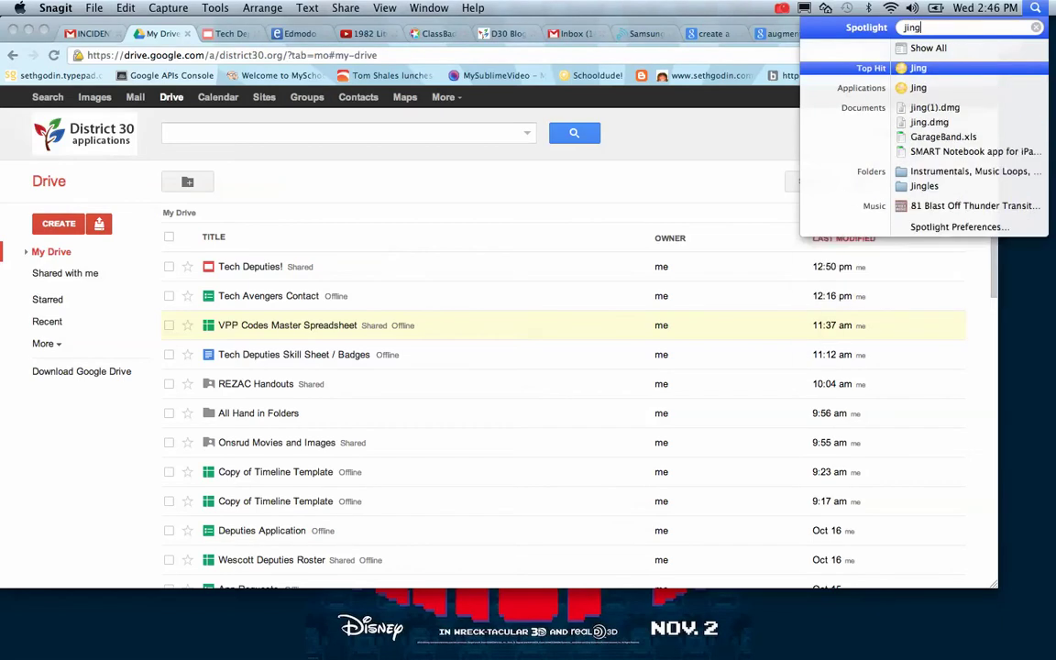
key(Return)
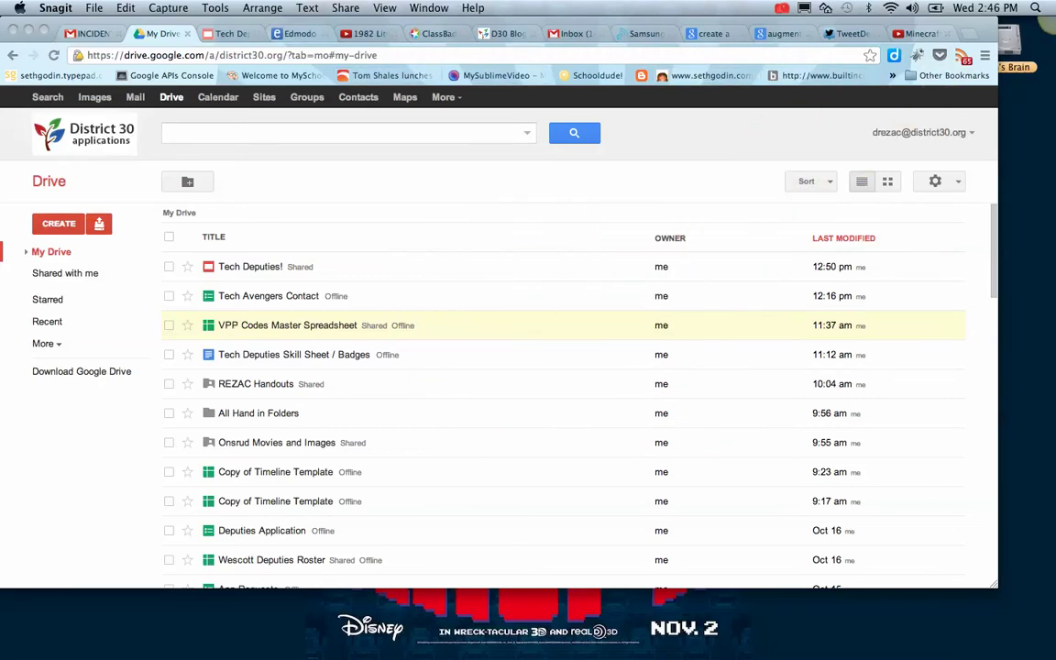
click(230, 33)
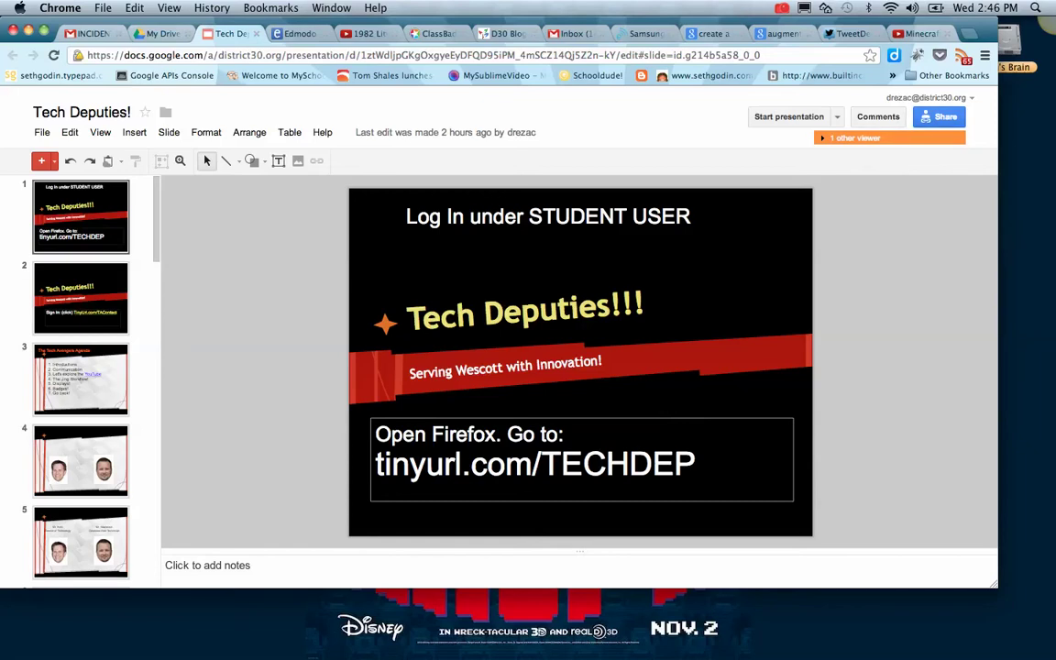
Bring up Jing's More panel showing version 2.6.73868 over the title slide
mouse_move(1050, 41)
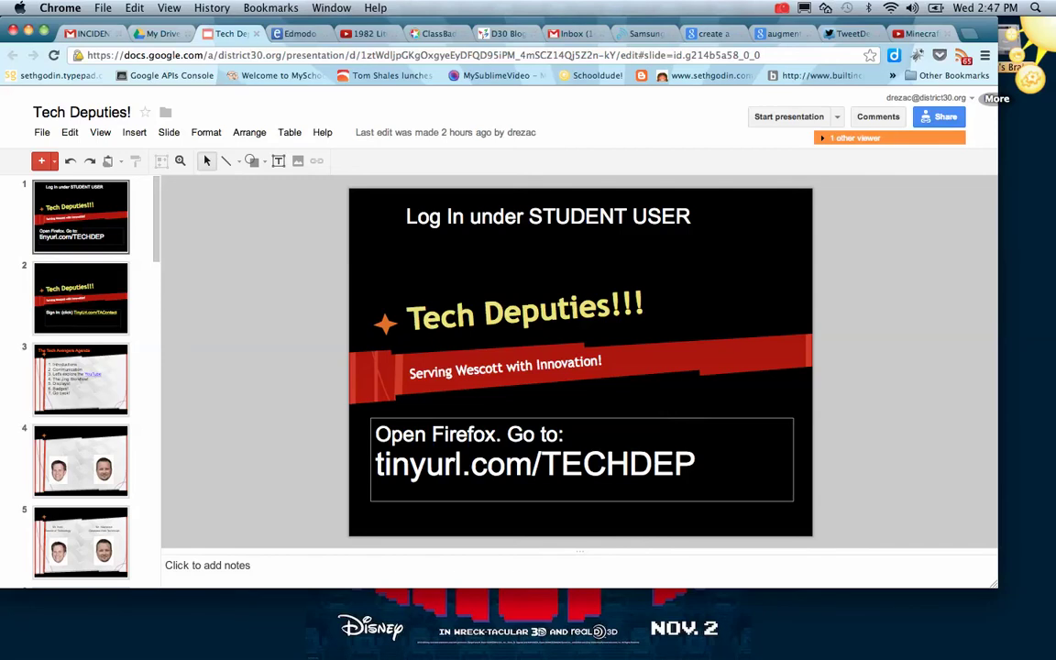
click(1013, 87)
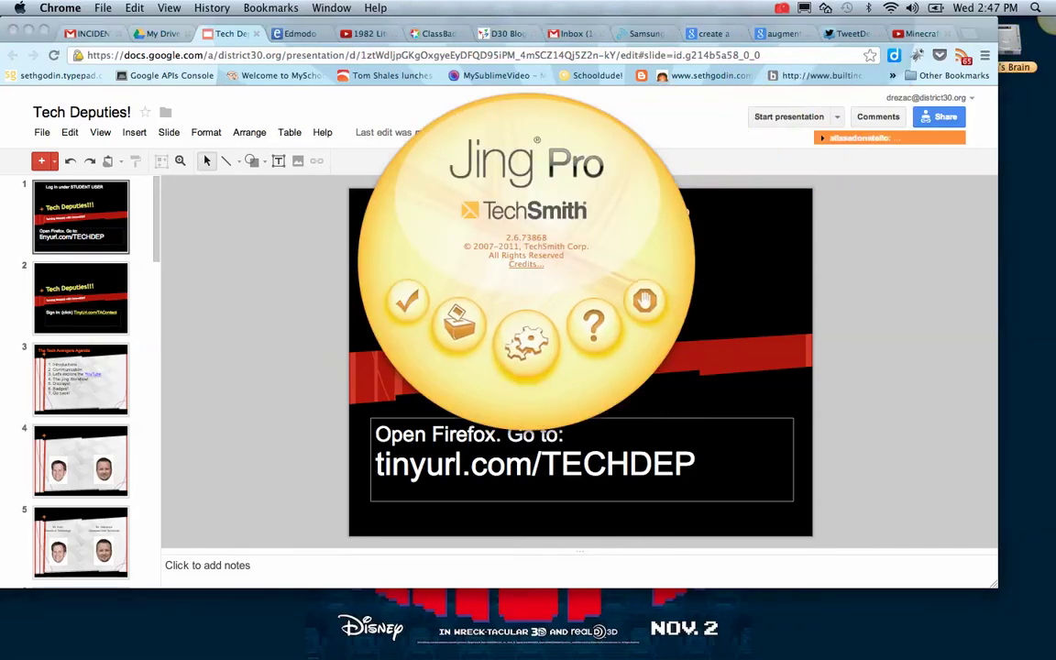
In Jing preferences, delete an old YouTube share button and begin a new one
click(527, 341)
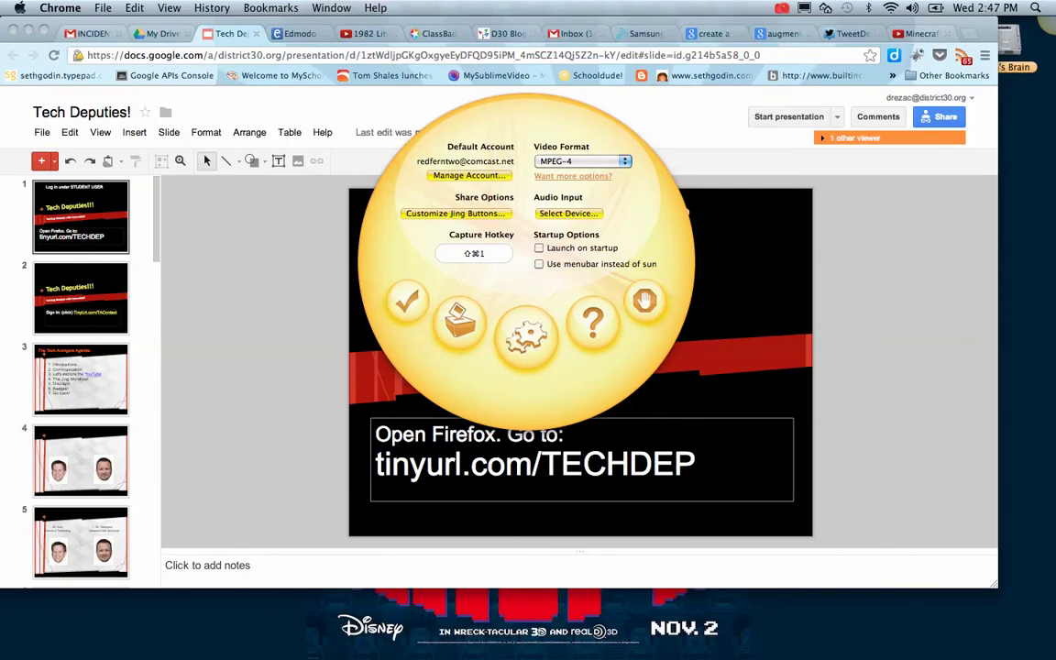
click(454, 213)
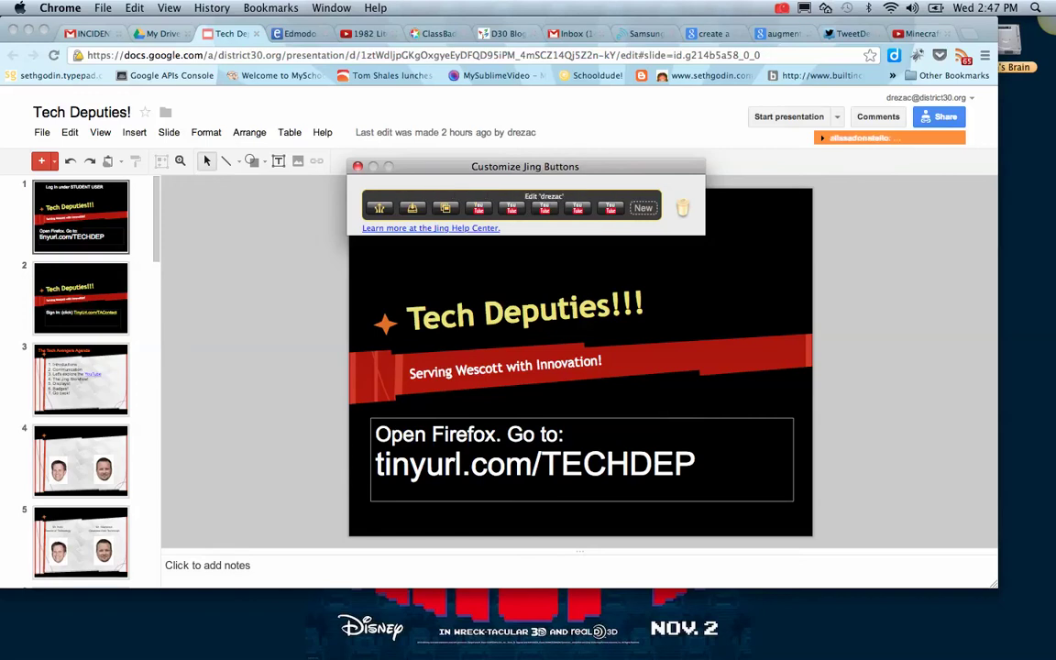
drag(544, 208, 682, 208)
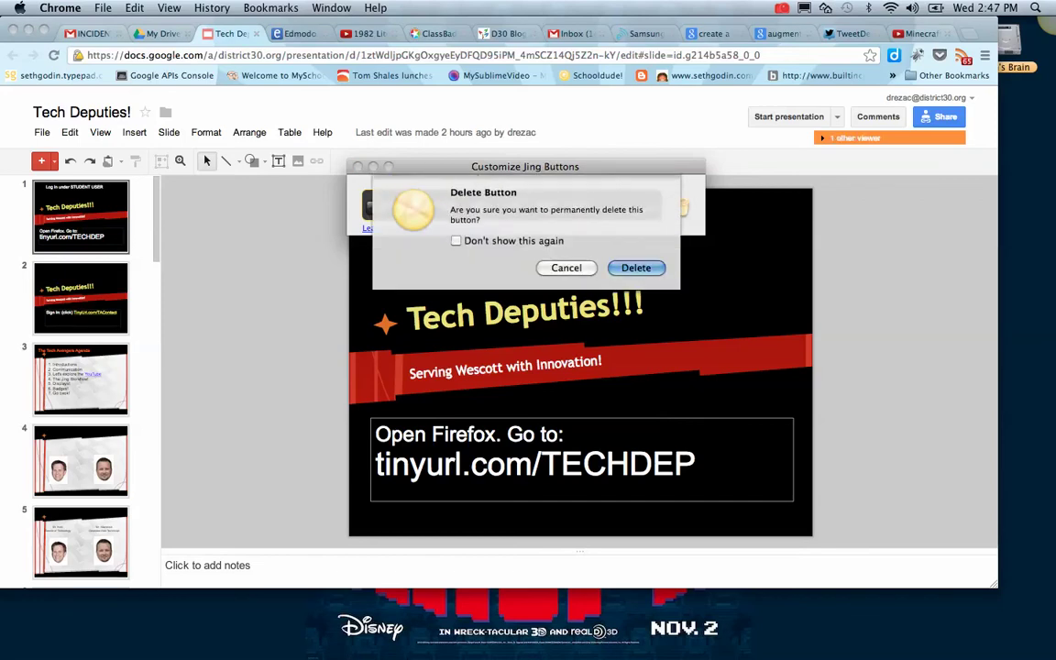
key(Return)
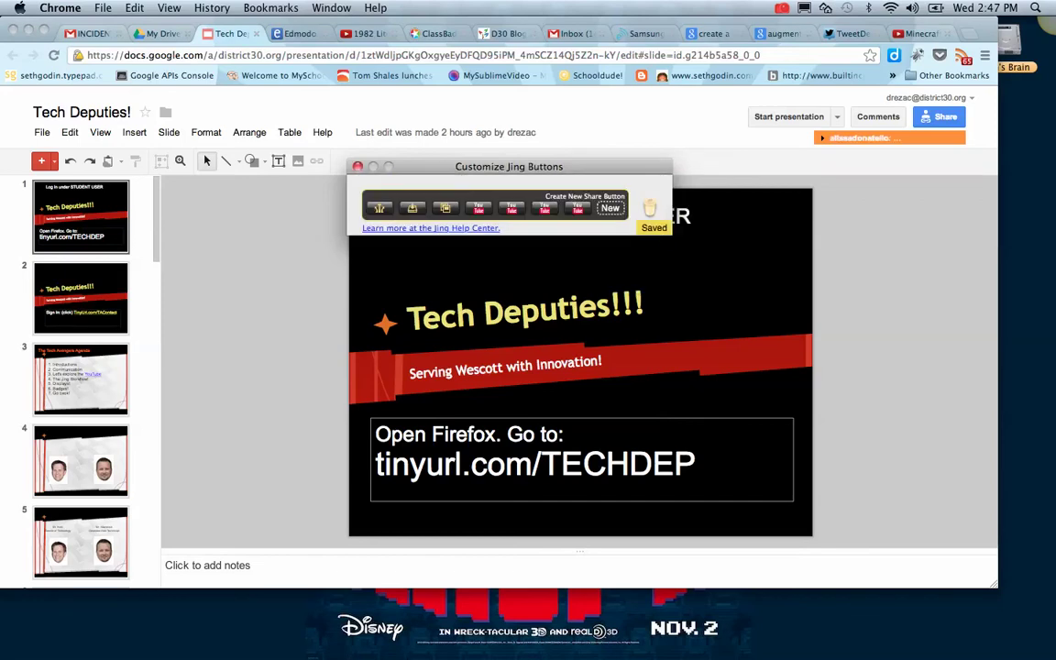
click(610, 208)
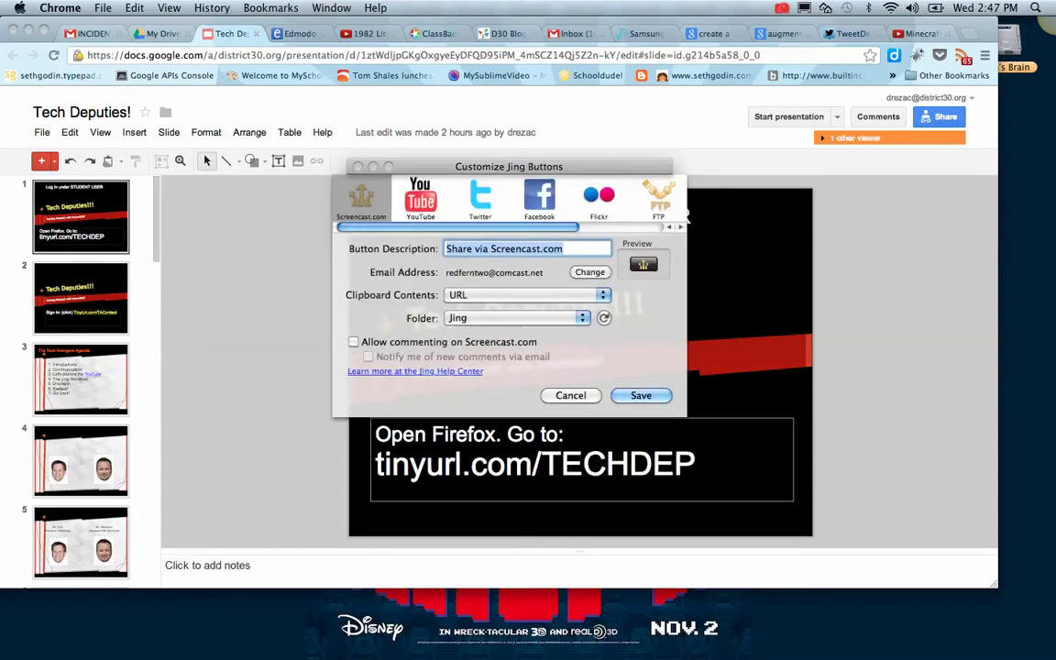
Save a YouTube share button described 'Tech Deputy' with the YouTube account username
click(421, 197)
key(Tab)
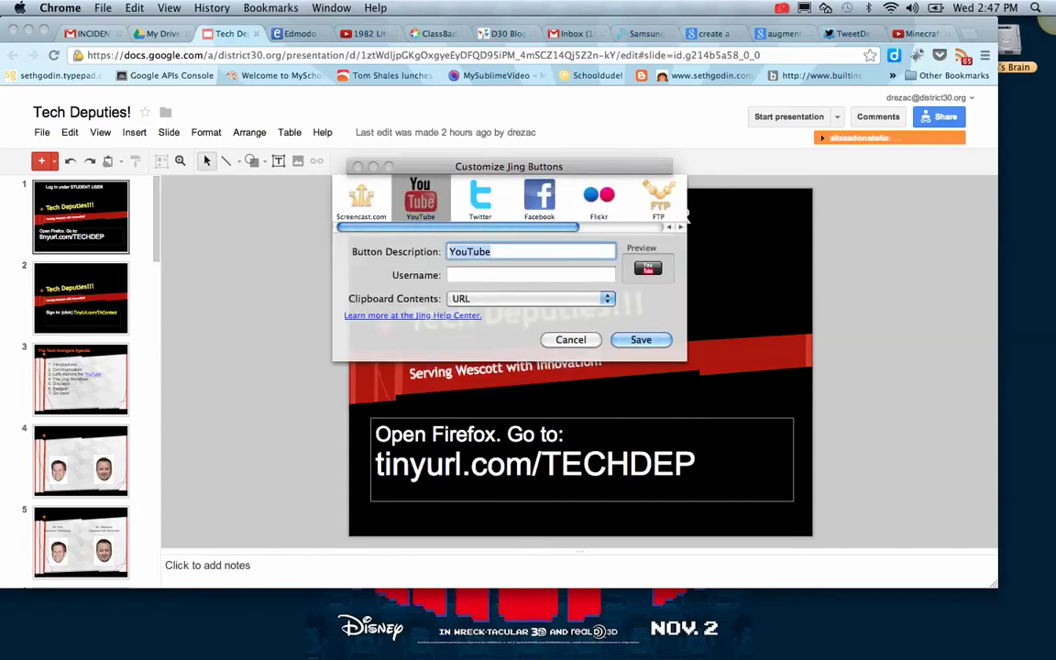
key(BackSpace)
text(Tech Deputy)
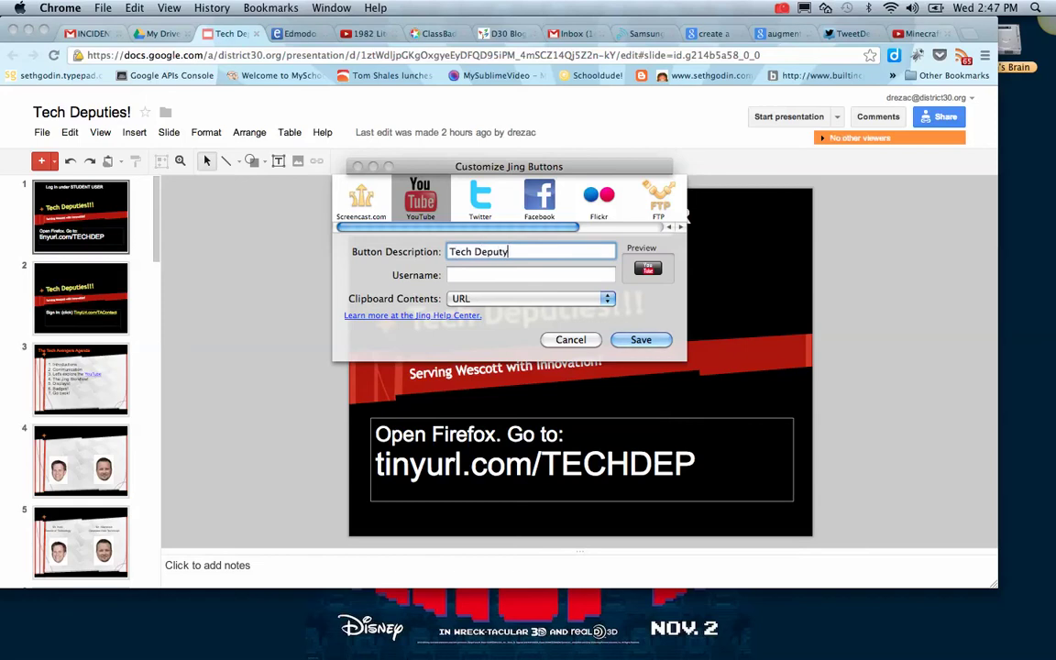
key(Tab)
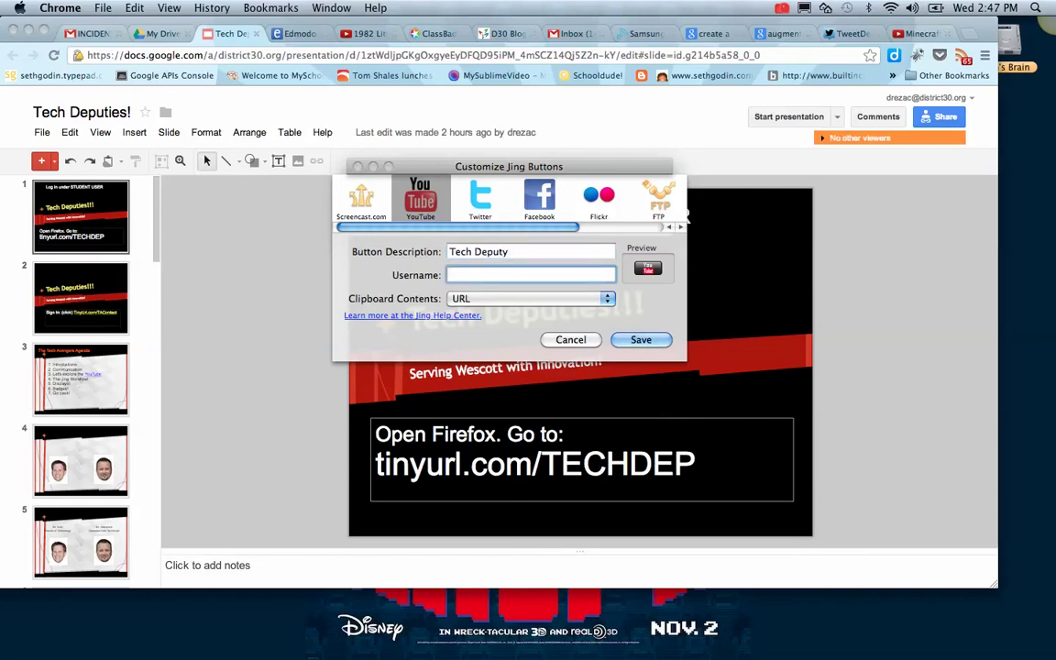
text(techdeputies)
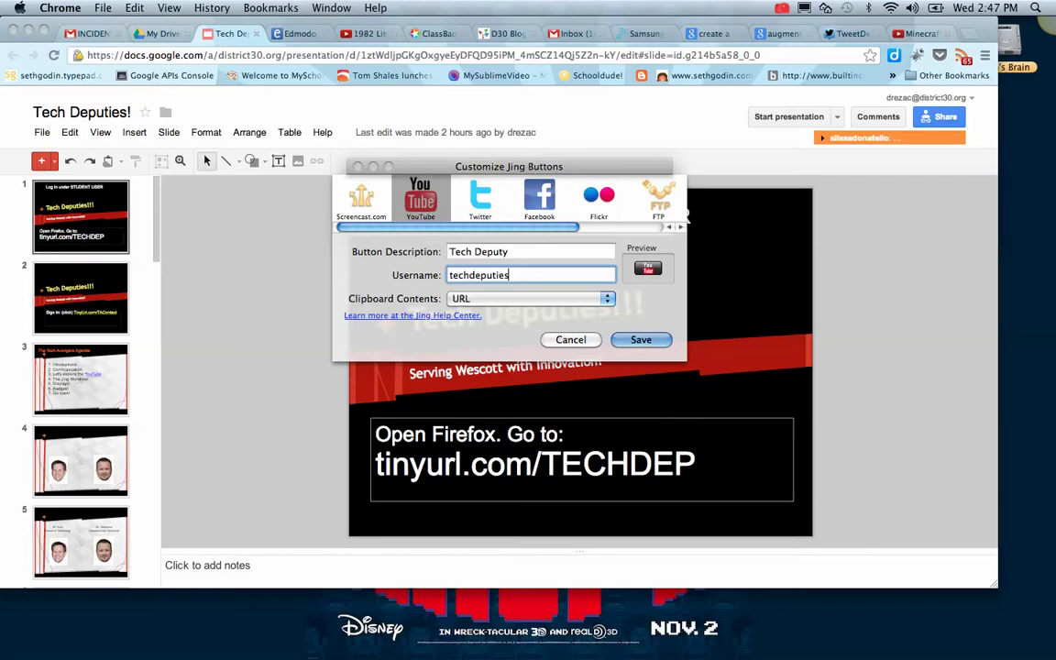
key(Return)
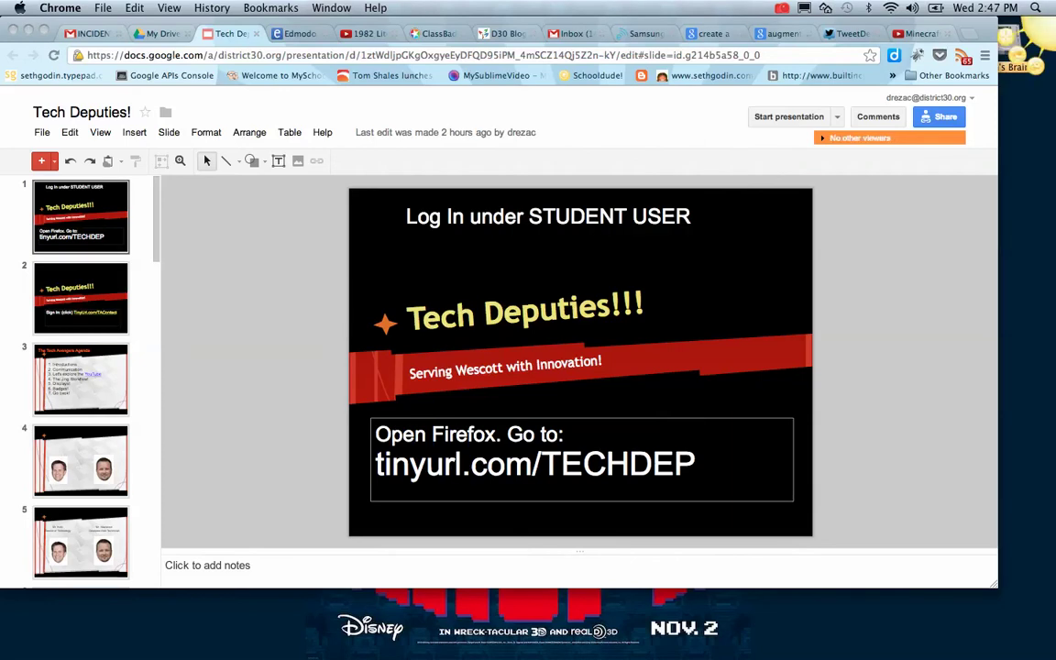
Start a Jing capture and select the full 1440 × 900 screen as the area
mouse_move(1018, 41)
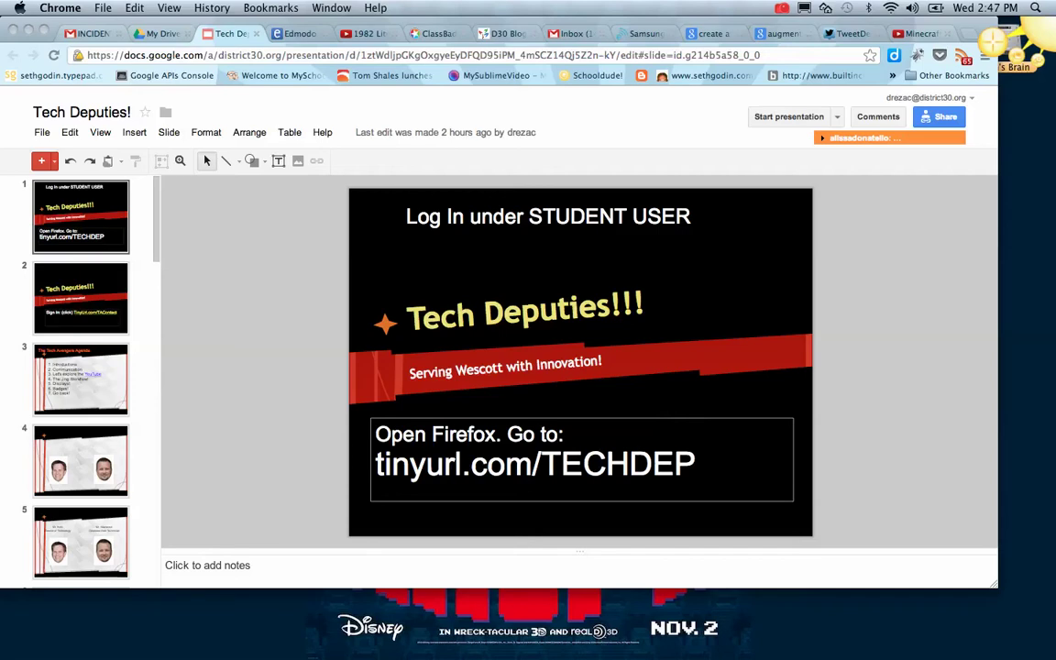
click(992, 41)
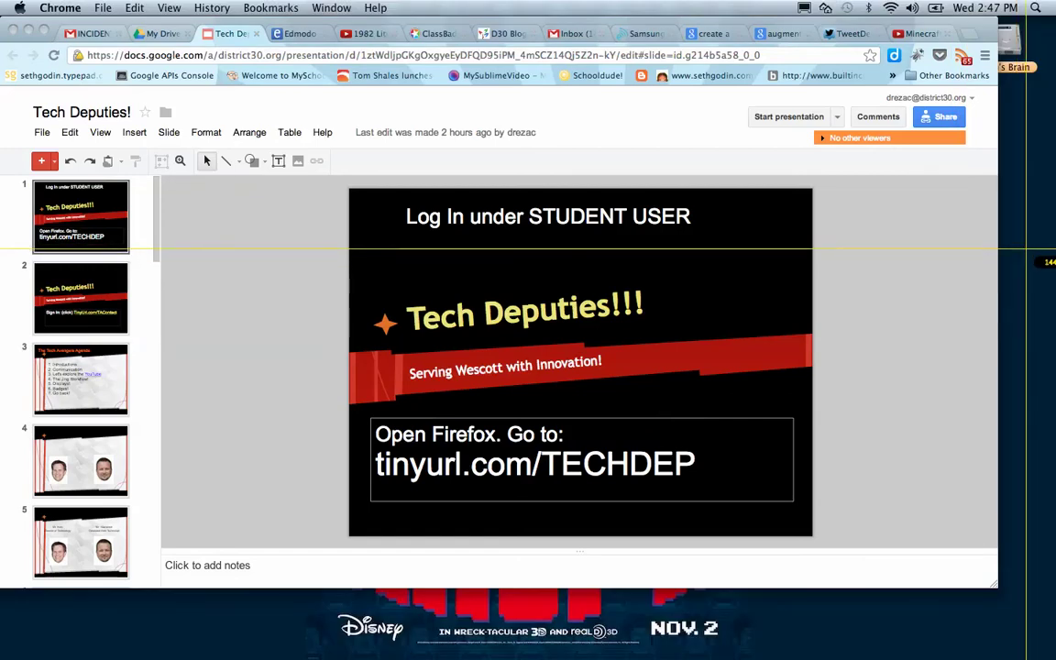
click(1027, 248)
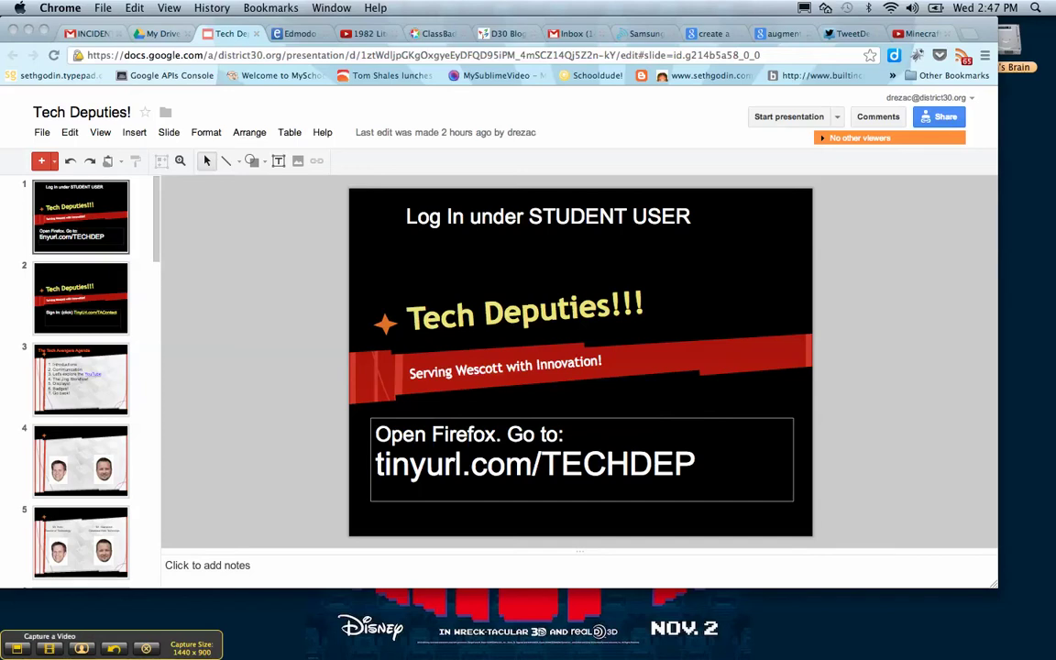
Record a video of the Tech Deputies slides in the full-screen capture area
click(48, 648)
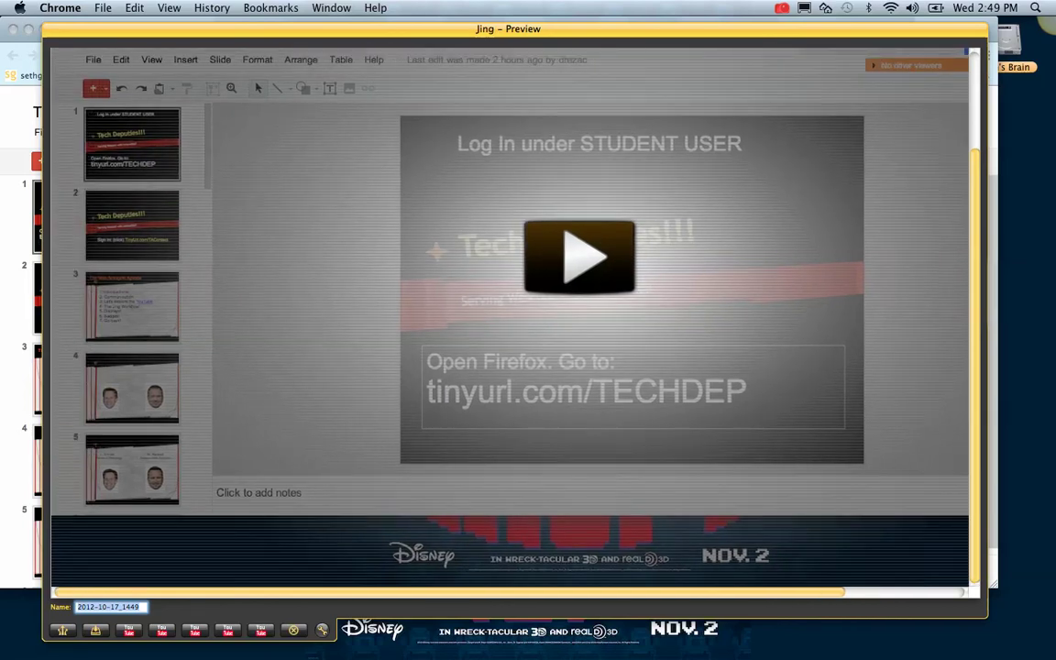
Rename the recording to 'How to Create a Screencast using Jing'
key(BackSpace)
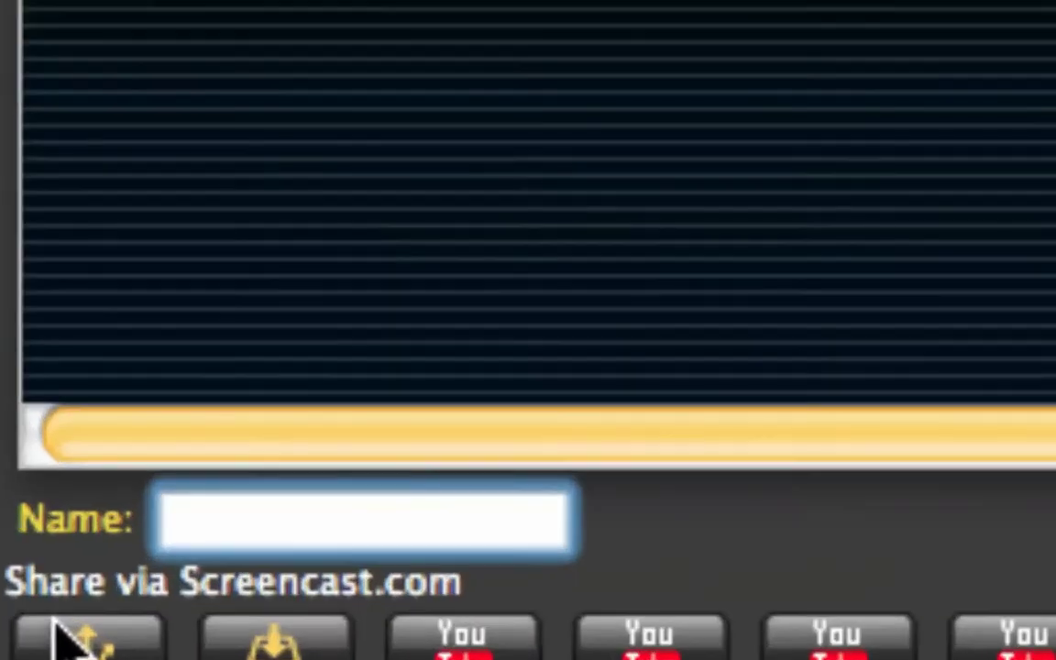
text(H)
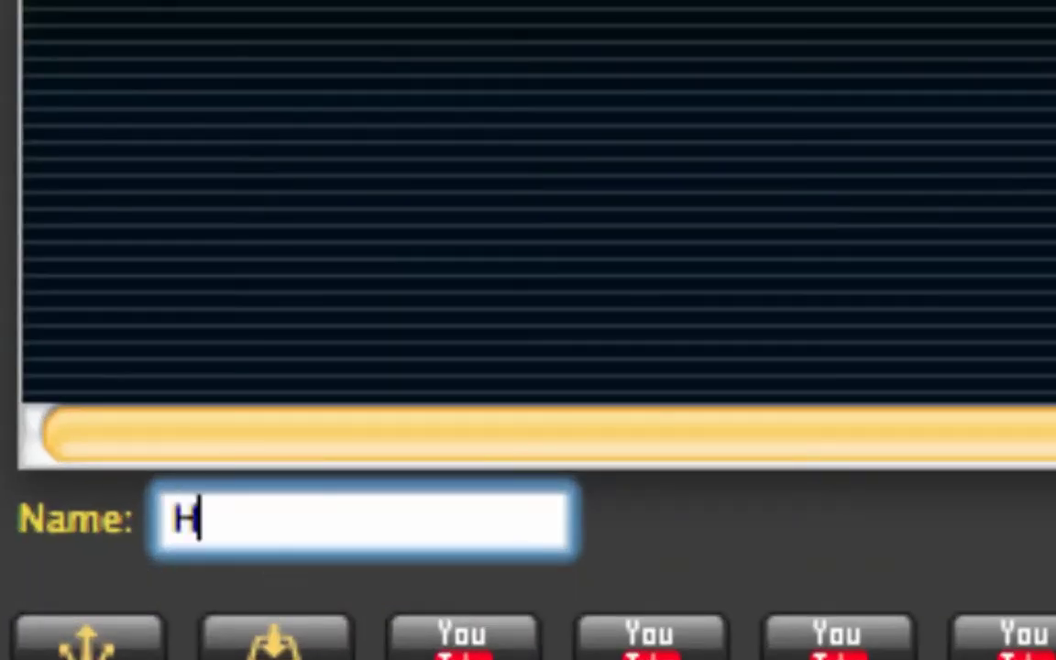
text(ow to C)
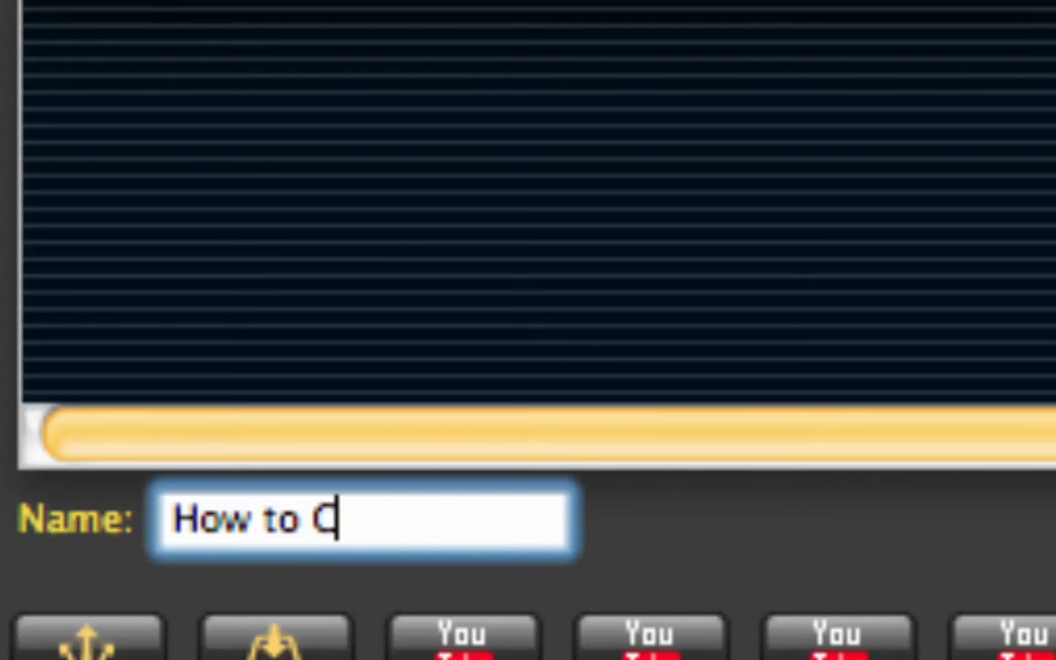
text(reate a Sree)
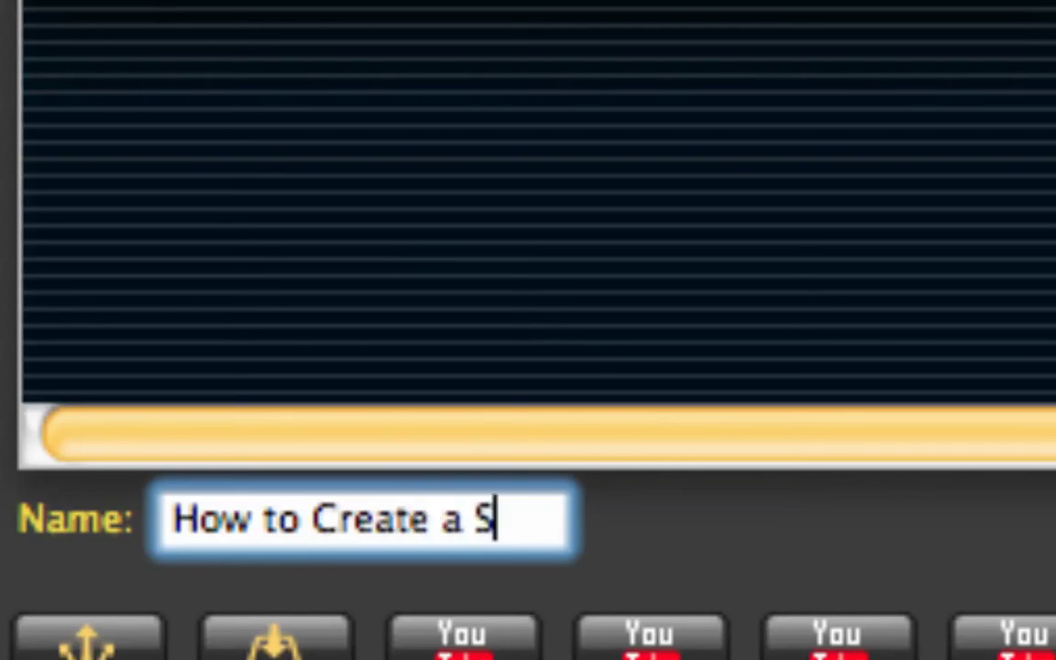
key(BackSpace)
key(BackSpace)
key(BackSpace)
text(creencast )
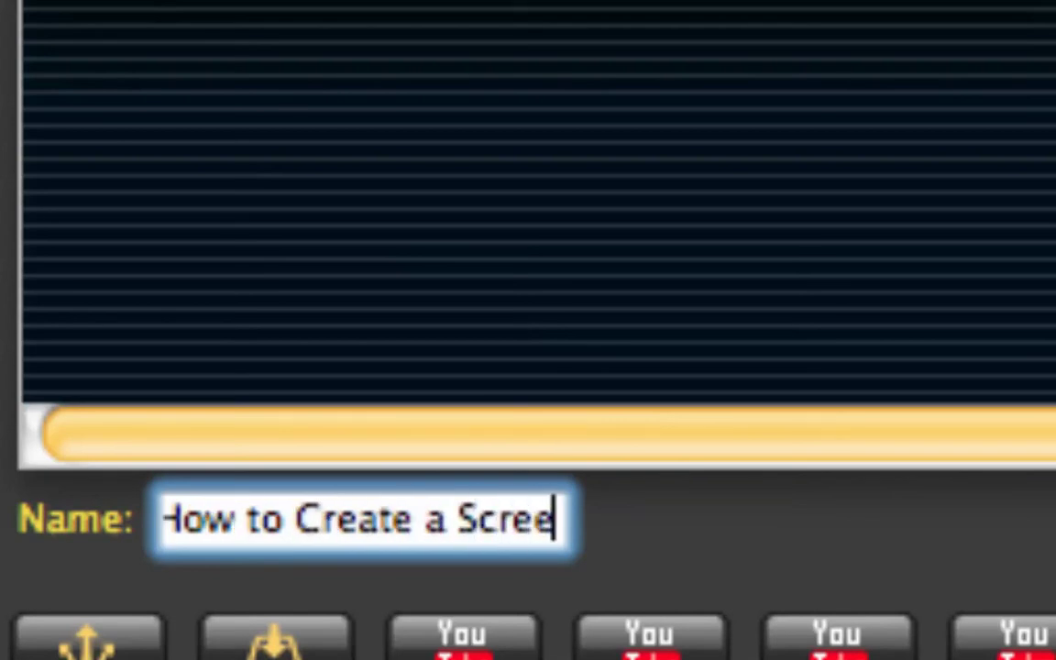
text(using Jing)
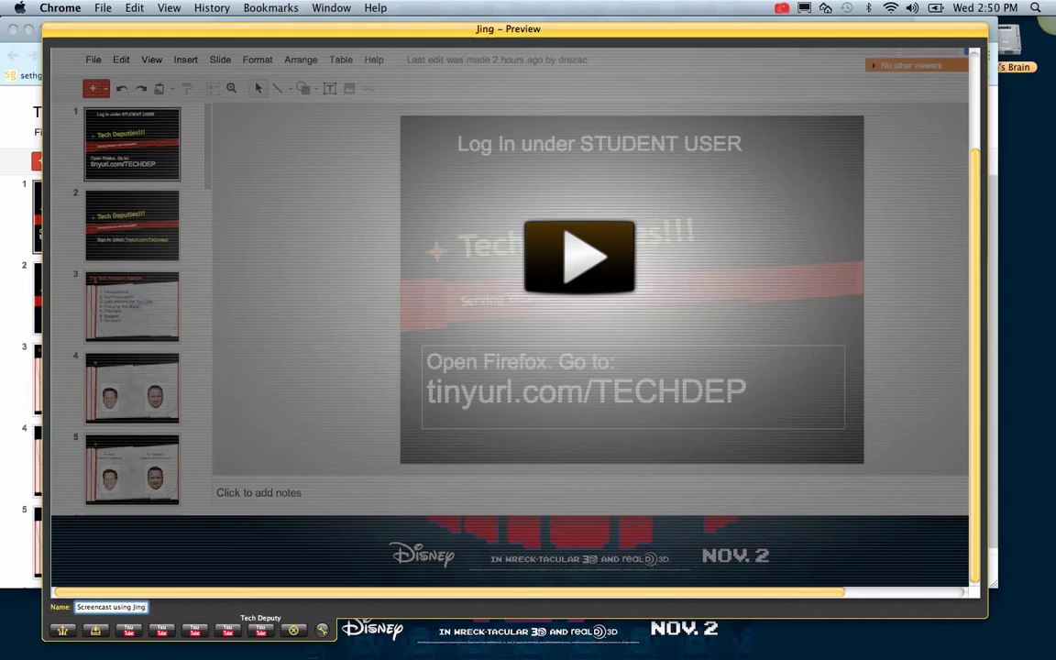
Upload the video with the Tech Deputy YouTube button and open a new browser tab
click(260, 629)
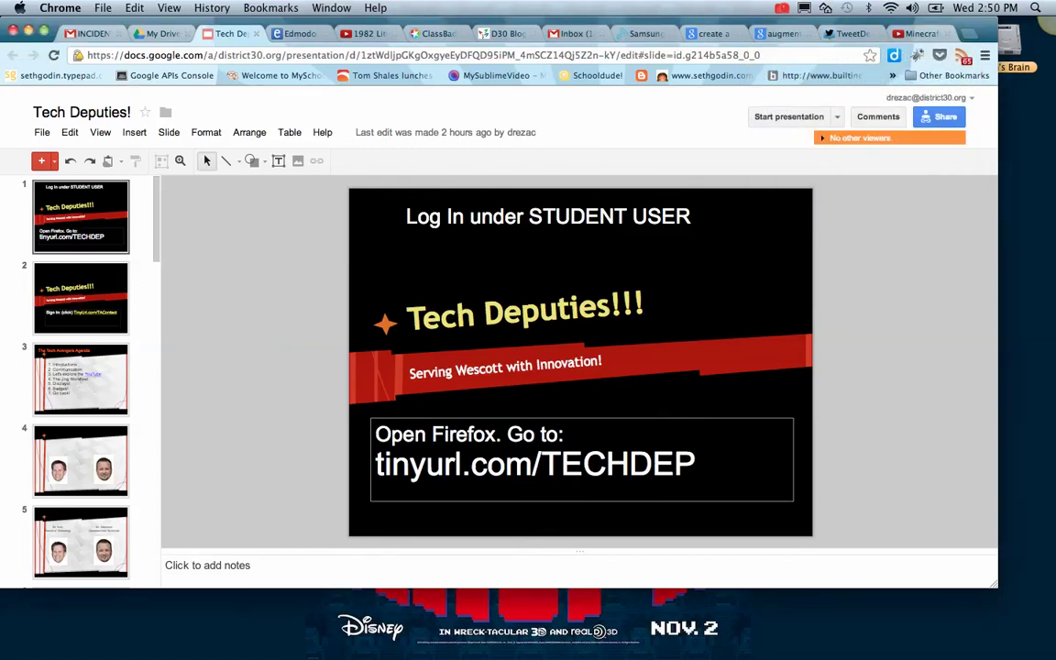
key(super+t)
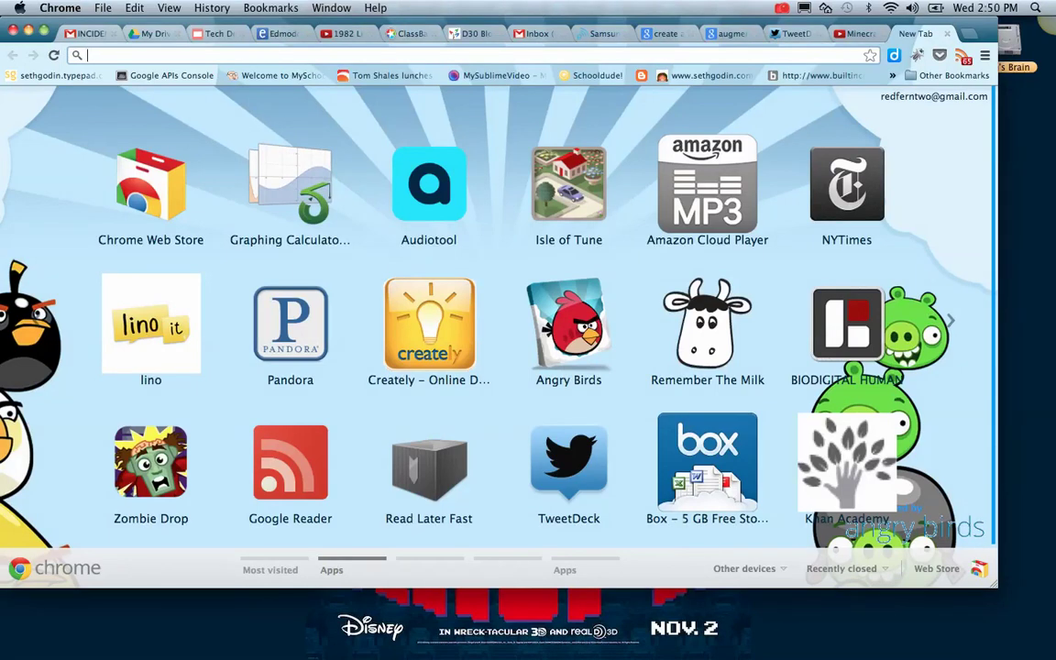
Go to the pasted YouTube link to view the still-processing video's watch page
text(http://www.youtube.com/watch?v=js50zmbJQhM)
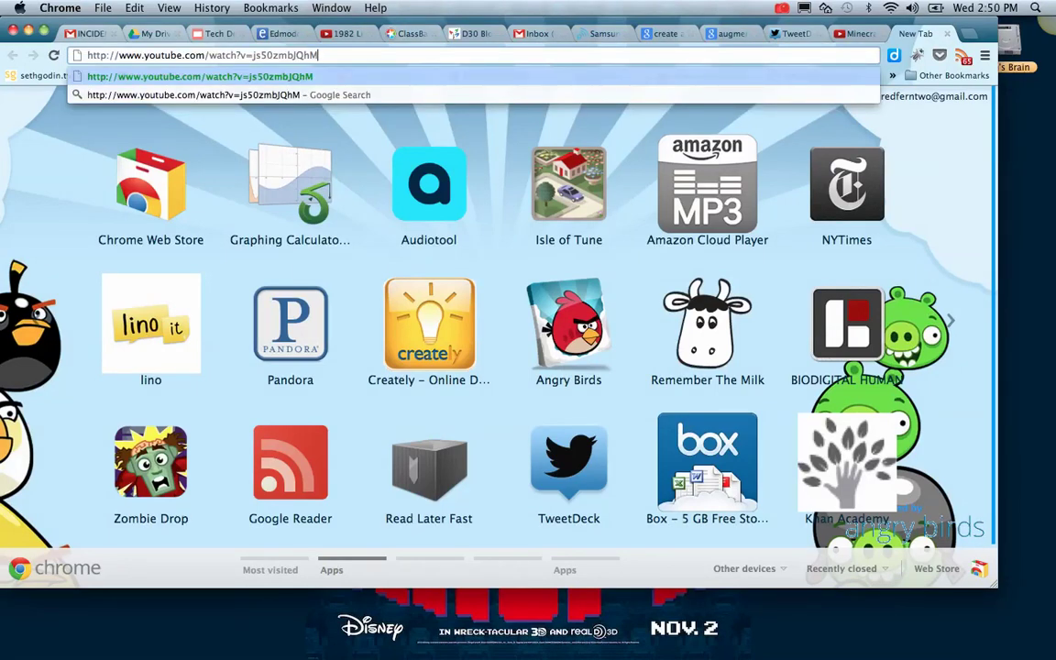
key(Return)
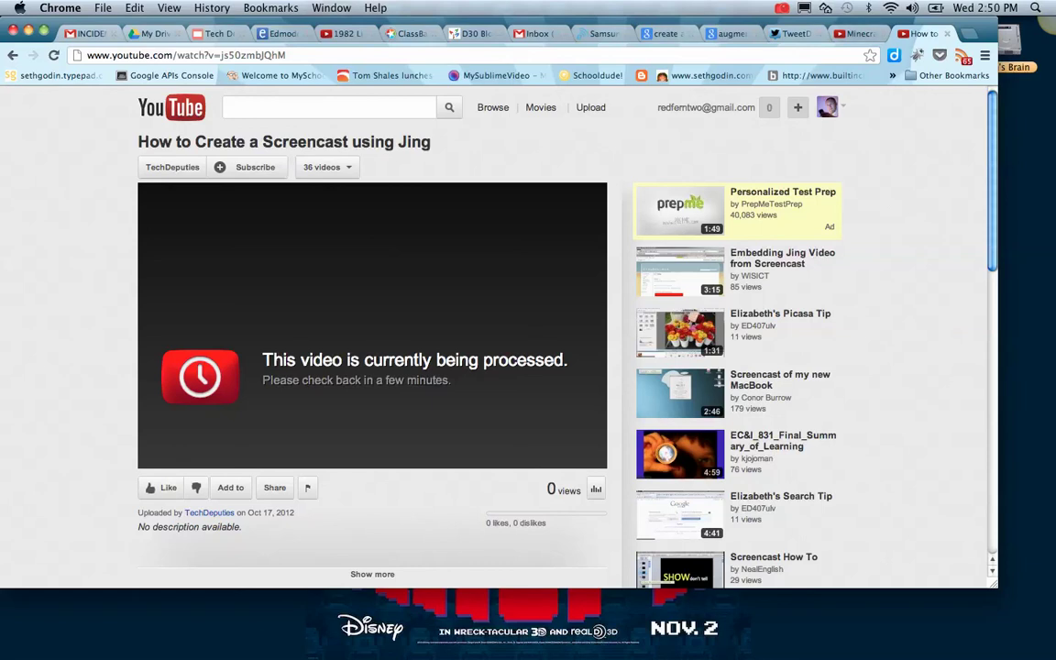
click(781, 7)
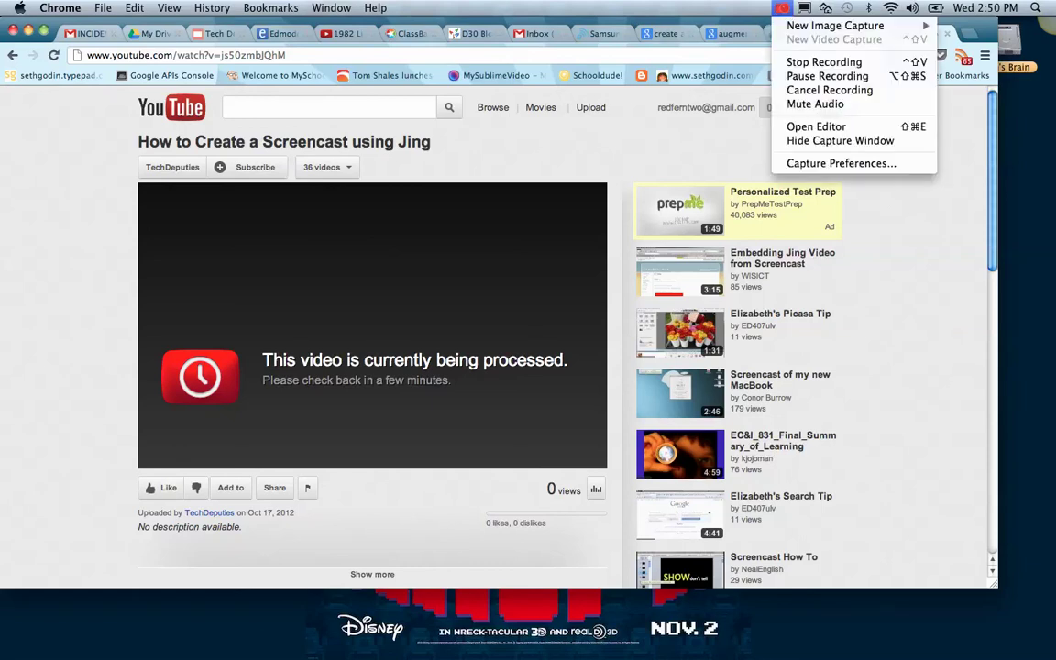